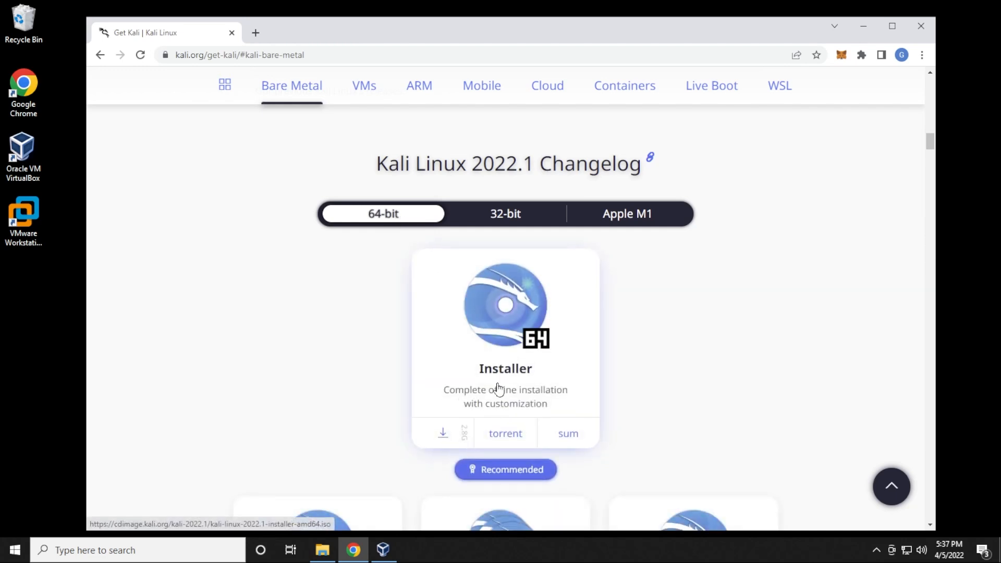
# Download the 64-bit Kali 2022.1 installer ISO, check it in Downloads, then minimize the windows
pyautogui.click(444, 434)
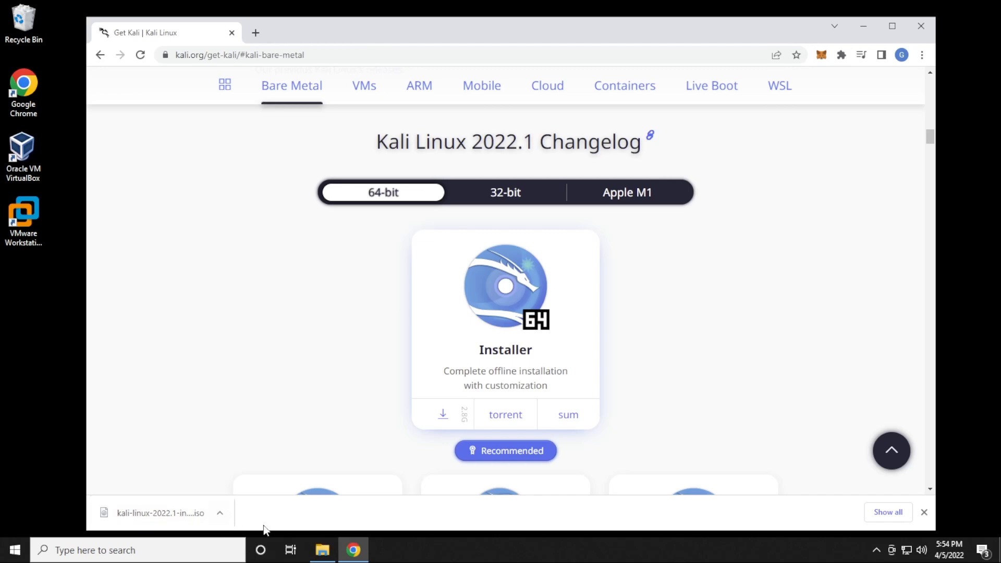
pyautogui.click(323, 551)
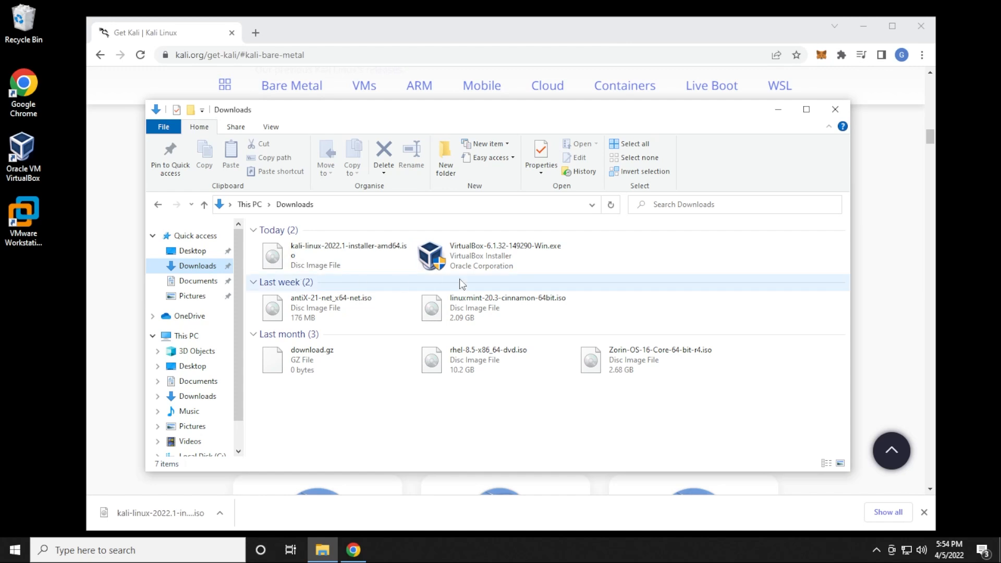
pyautogui.click(778, 109)
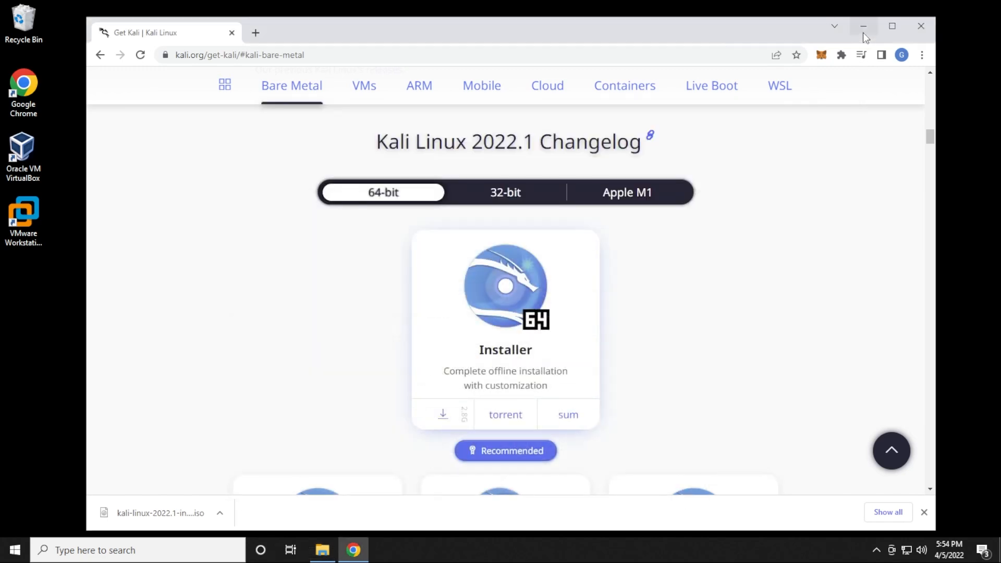
pyautogui.click(863, 27)
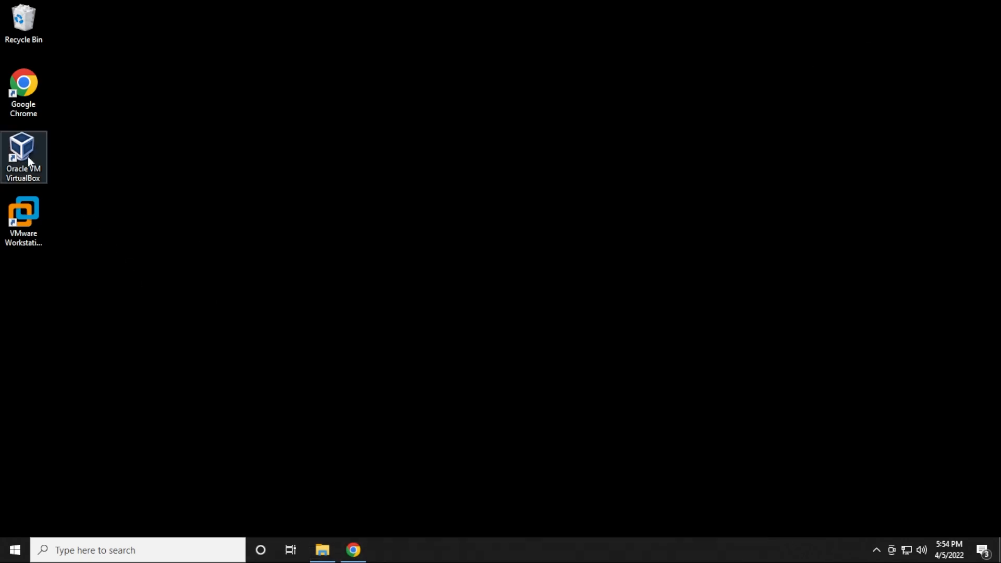
# Launch VirtualBox and start a new VM named KaliLinux, type Linux, version Debian (64-bit)
pyautogui.doubleClick(29, 156)
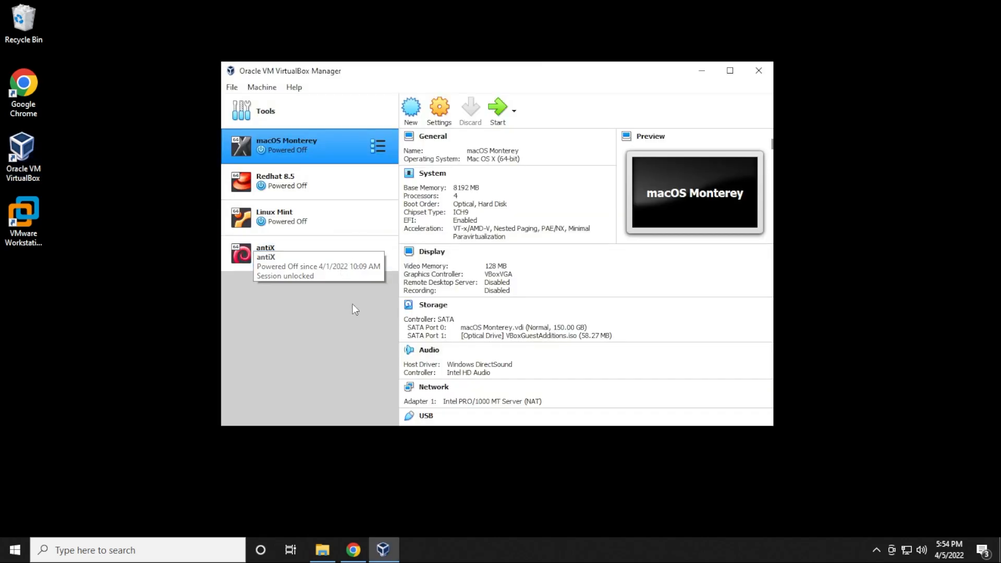
pyautogui.click(412, 111)
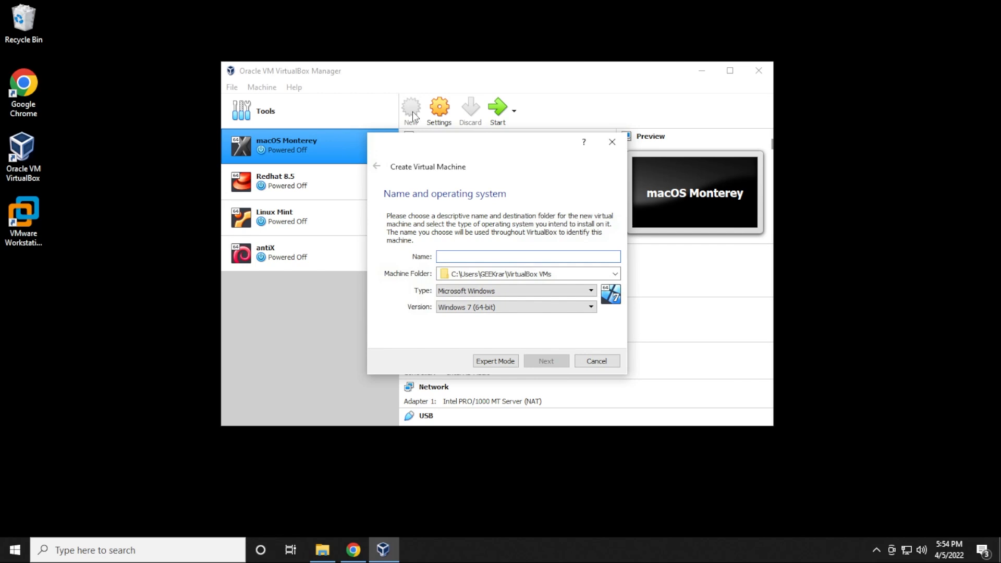
pyautogui.write('KaliLinux')
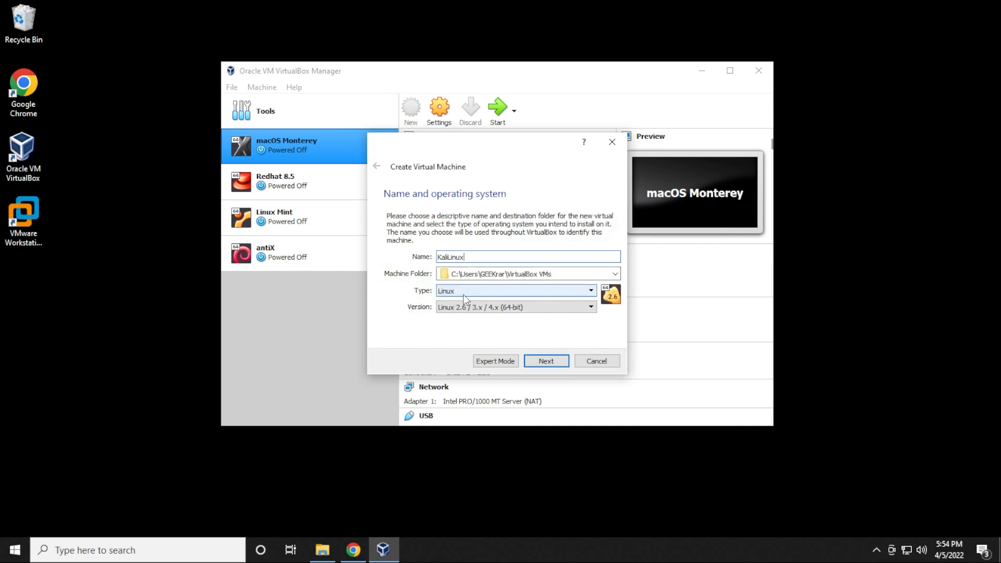
pyautogui.click(457, 312)
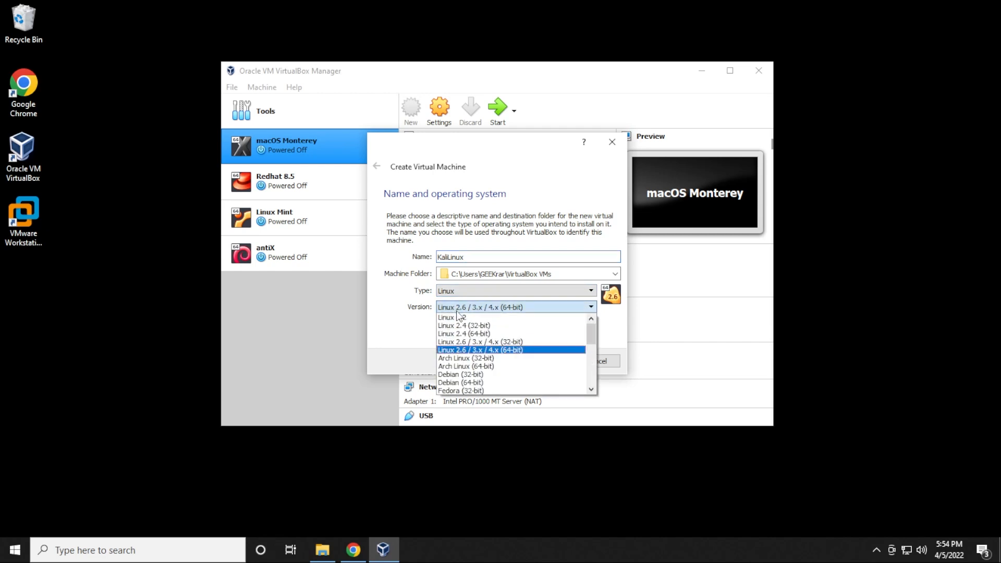
pyautogui.click(455, 382)
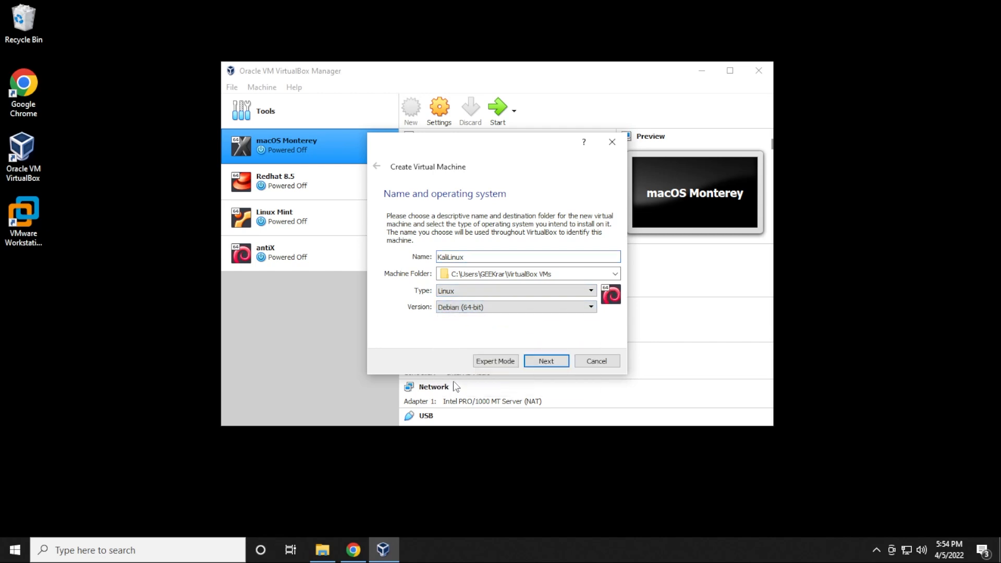
pyautogui.click(537, 365)
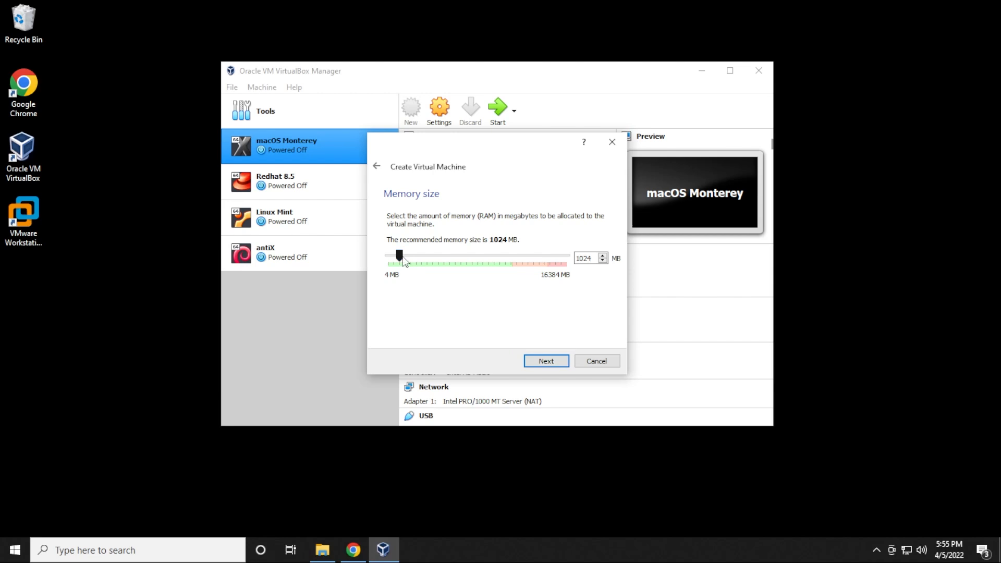
# Set the KaliLinux VM's memory size to 4096 MB and continue
pyautogui.moveTo(403, 259); pyautogui.dragTo(435, 261)
pyautogui.click(546, 361)
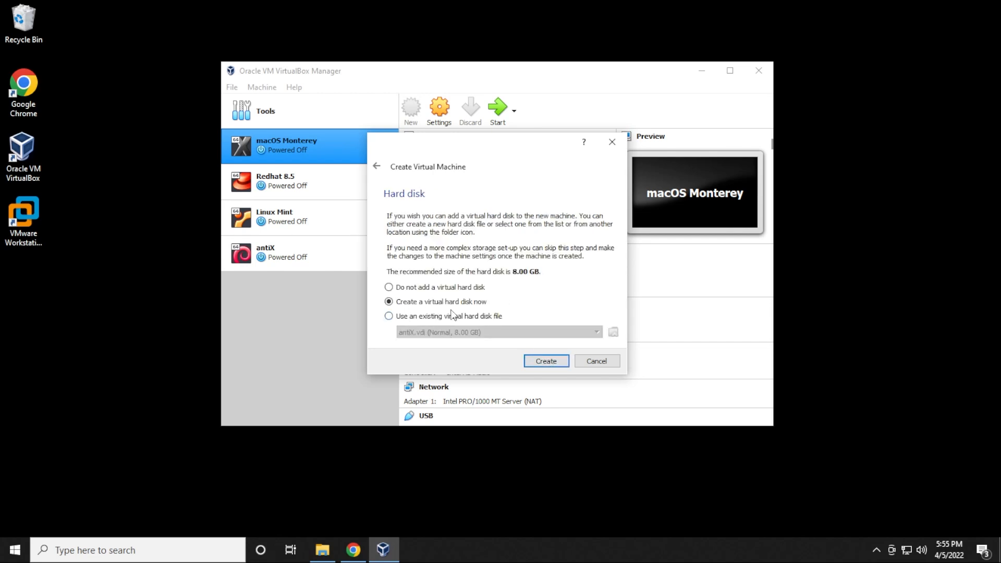
# Create a dynamically allocated 30 GB VDI virtual hard disk to finish the KaliLinux VM
pyautogui.click(547, 361)
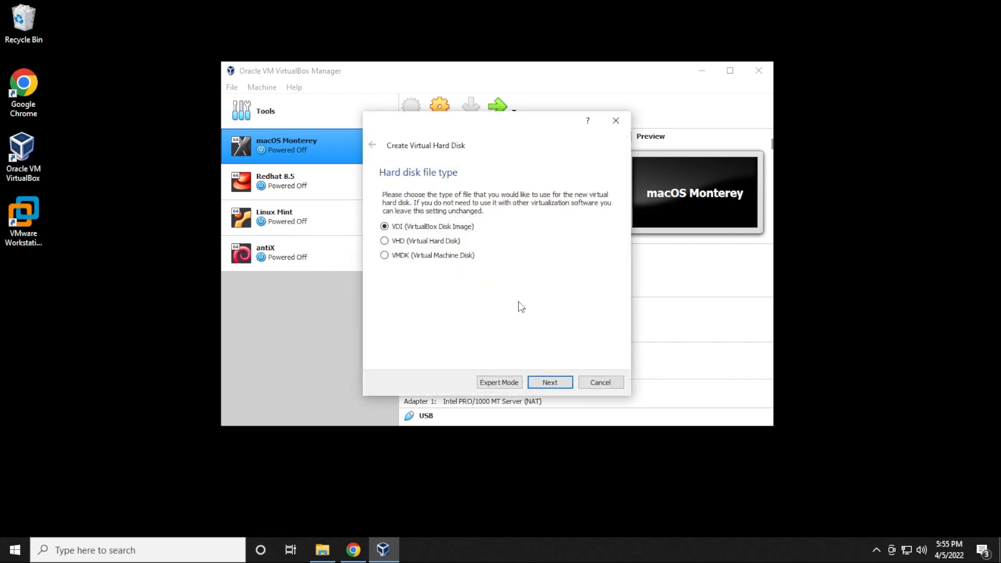
pyautogui.click(553, 383)
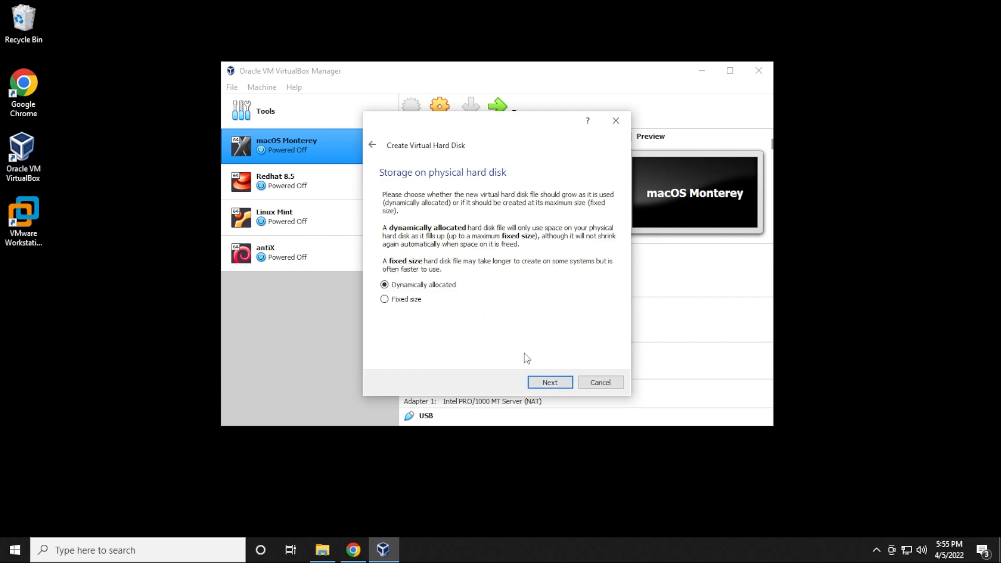
pyautogui.click(545, 380)
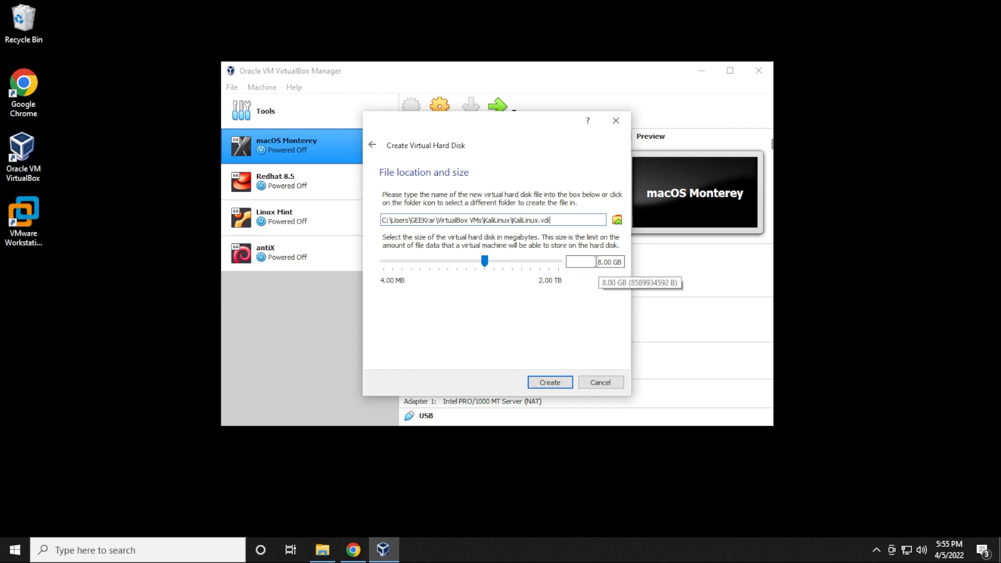
pyautogui.click(598, 262)
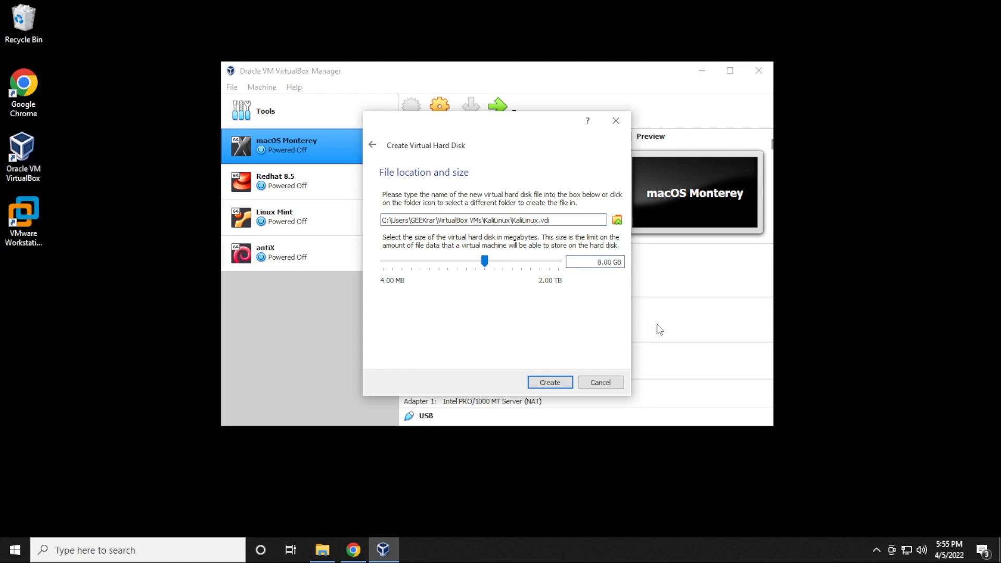
pyautogui.press('Delete')
pyautogui.write('30')
pyautogui.click(550, 382)
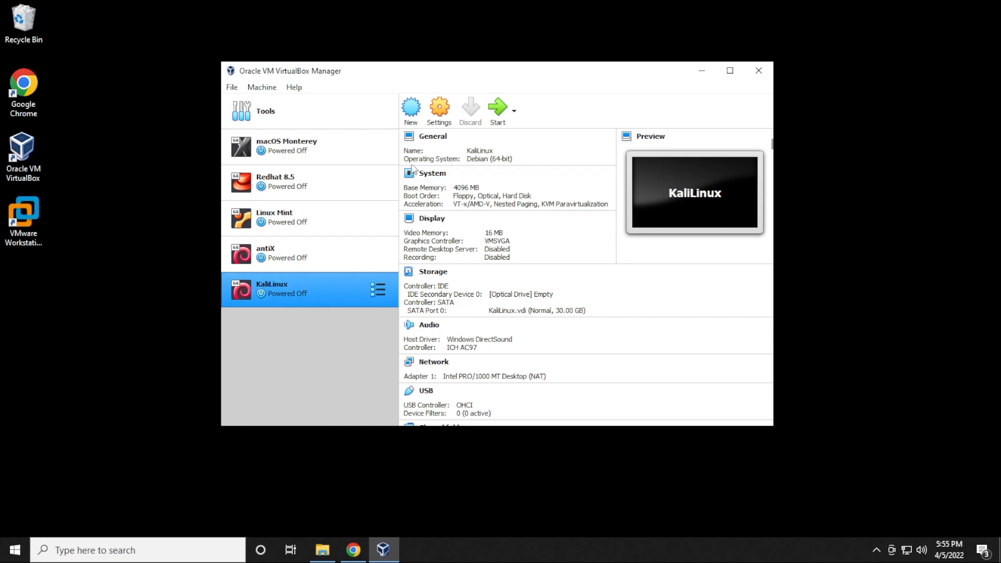
# In KaliLinux's System settings, set the processor count to 4 CPUs
pyautogui.click(439, 119)
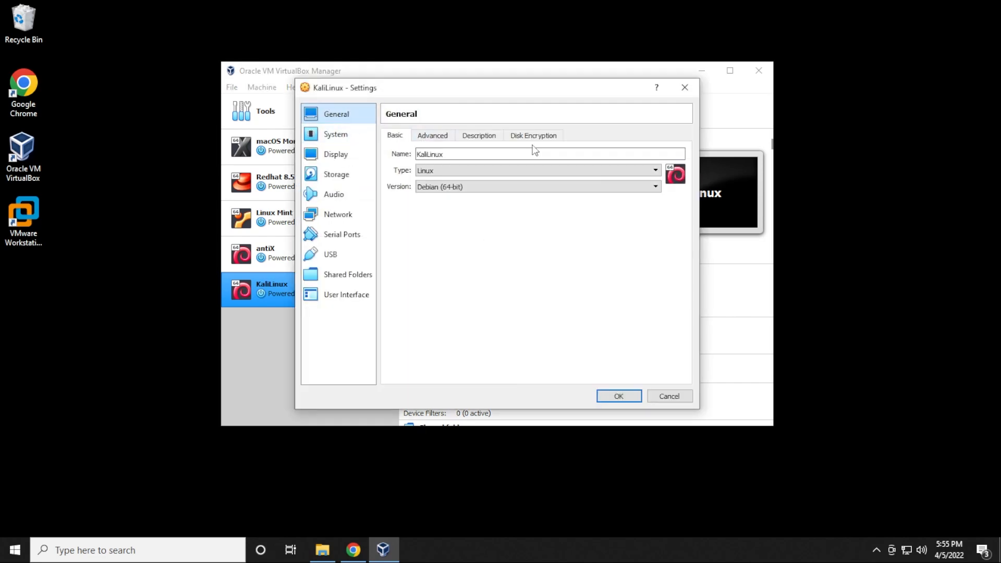
pyautogui.click(347, 139)
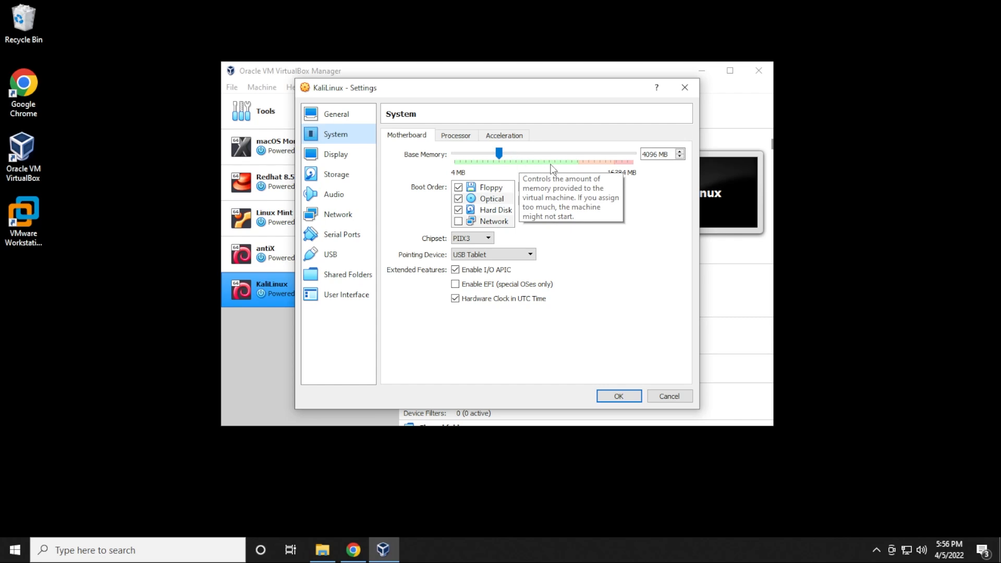
pyautogui.click(455, 135)
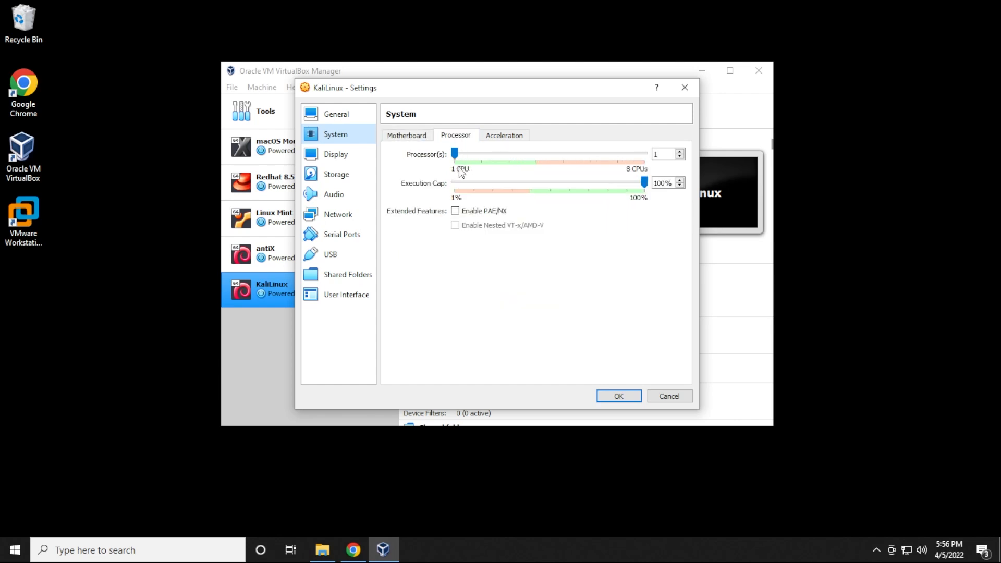
pyautogui.moveTo(461, 157); pyautogui.dragTo(535, 157)
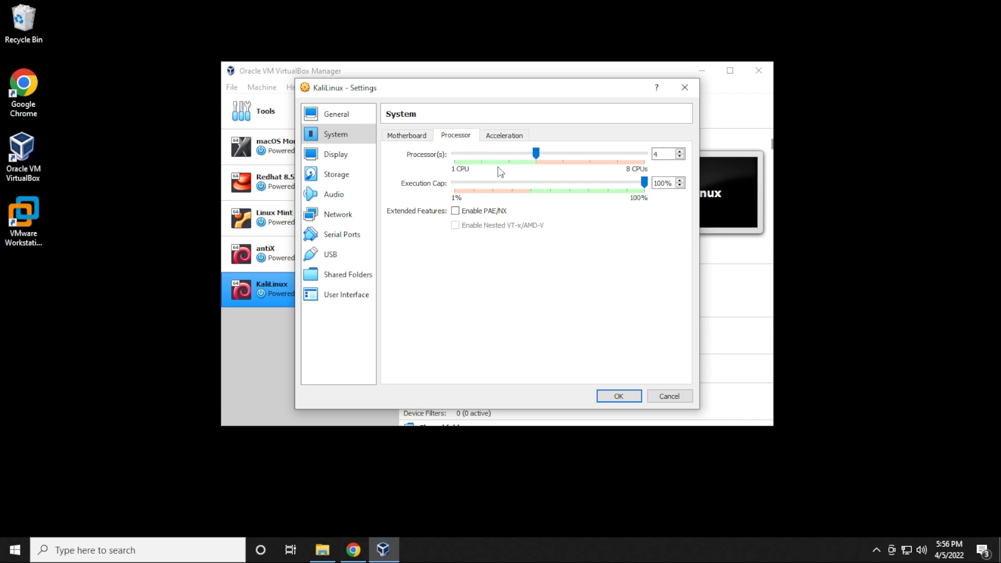
# Raise KaliLinux's display video memory to 128 MB
pyautogui.click(357, 157)
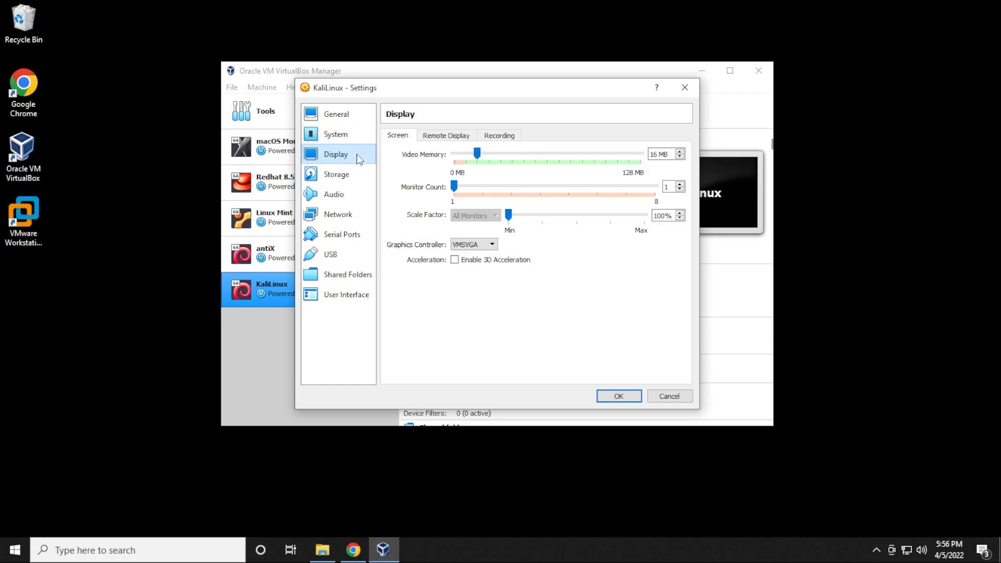
pyautogui.click(479, 156)
pyautogui.moveTo(481, 157); pyautogui.dragTo(646, 160)
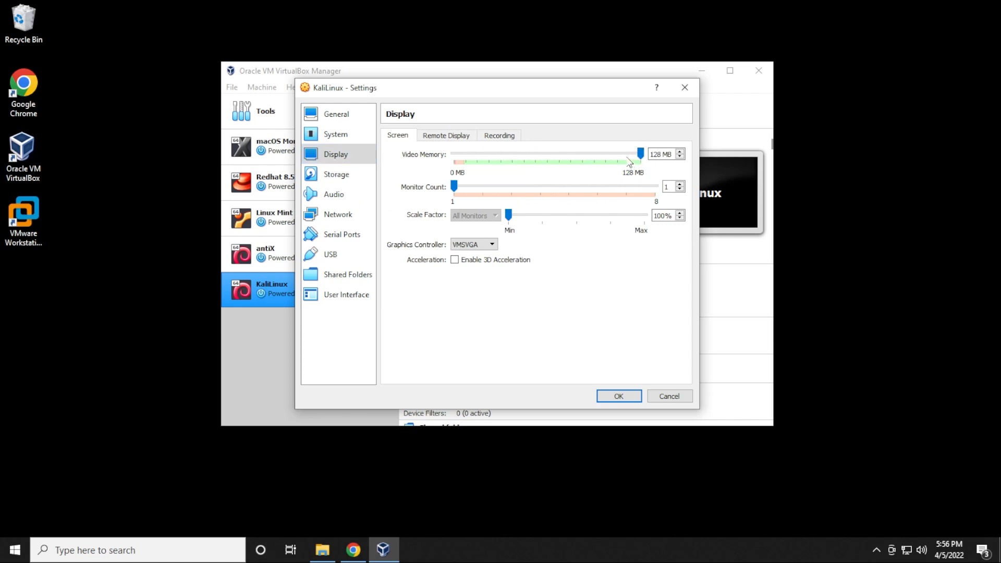
pyautogui.click(335, 176)
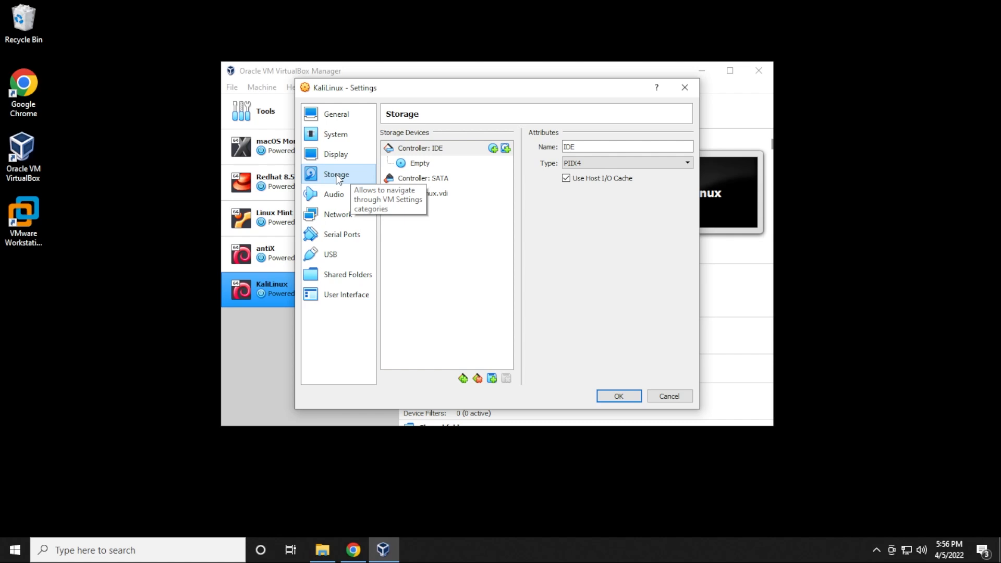
# Load kali-linux-2022.1-installer-amd64.iso into the empty IDE optical drive and save the settings
pyautogui.click(420, 166)
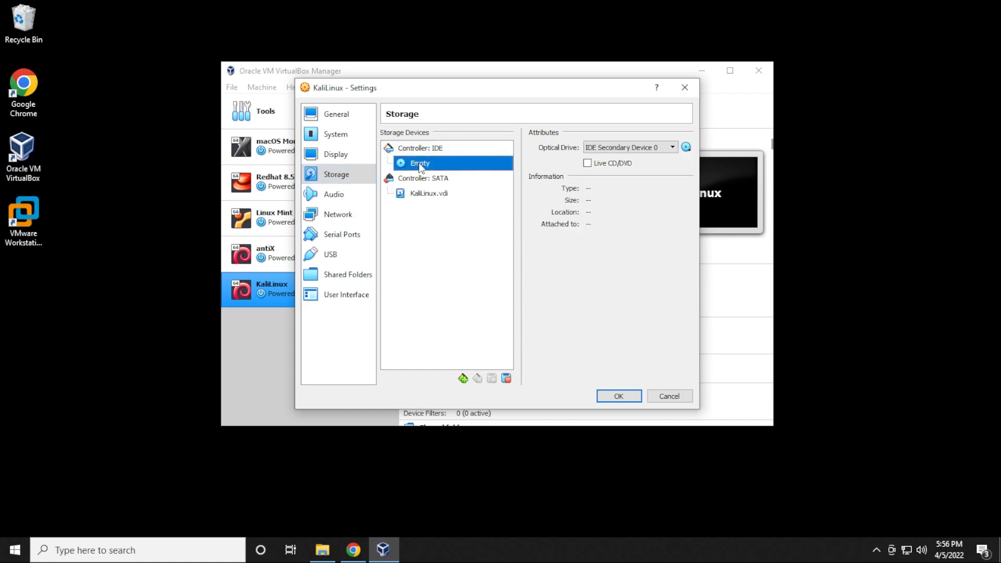
pyautogui.click(686, 148)
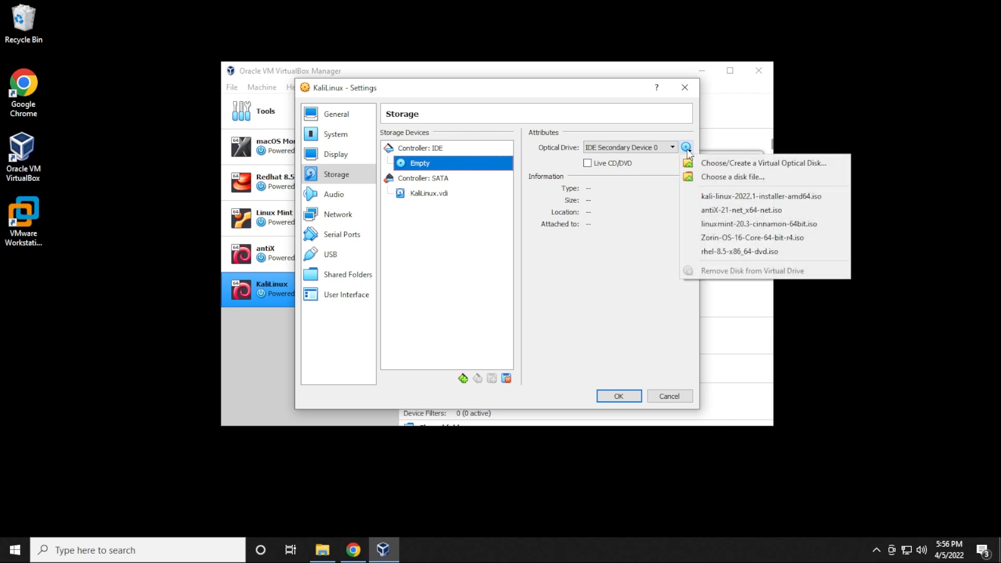
pyautogui.click(711, 175)
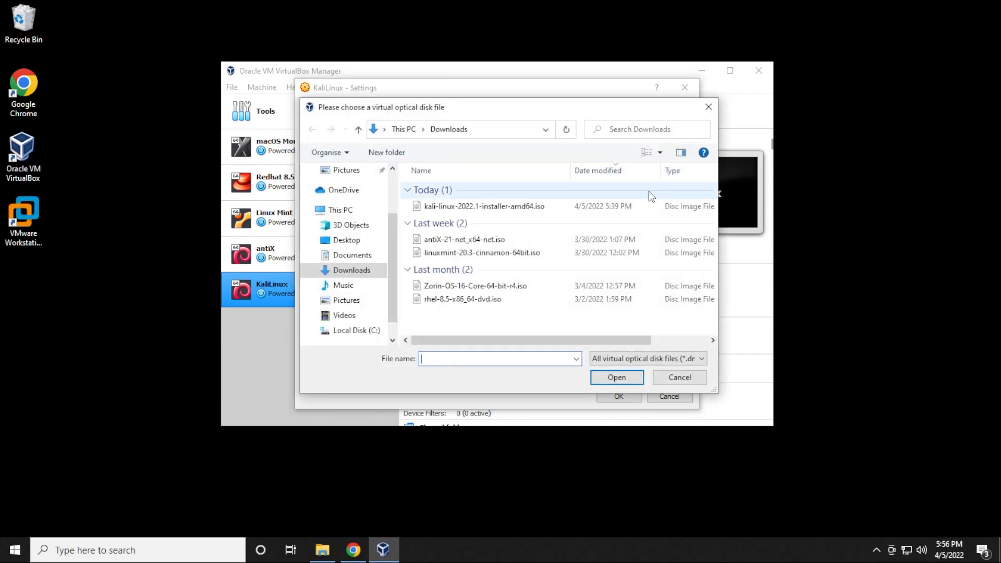
pyautogui.click(437, 210)
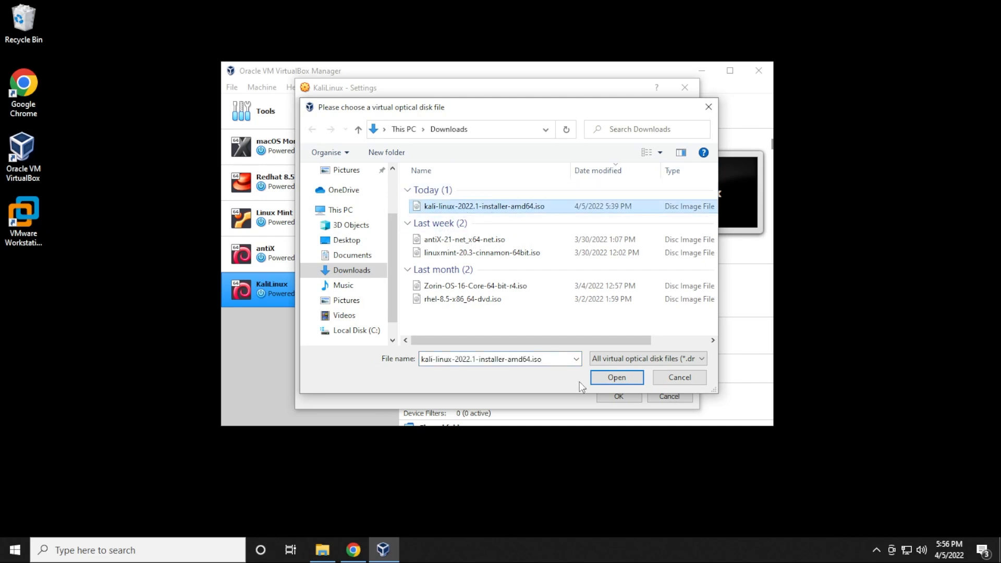
pyautogui.click(609, 377)
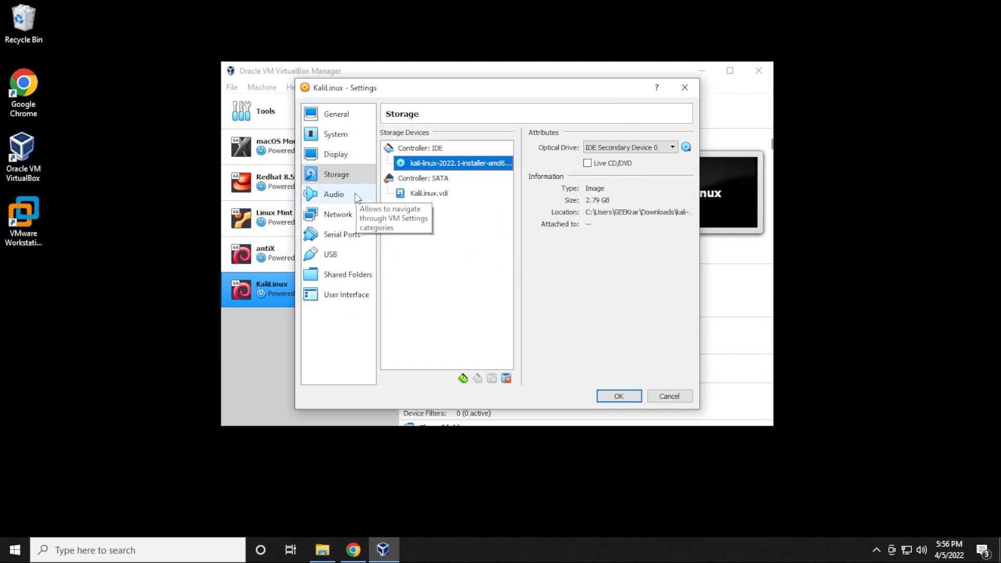
pyautogui.click(608, 397)
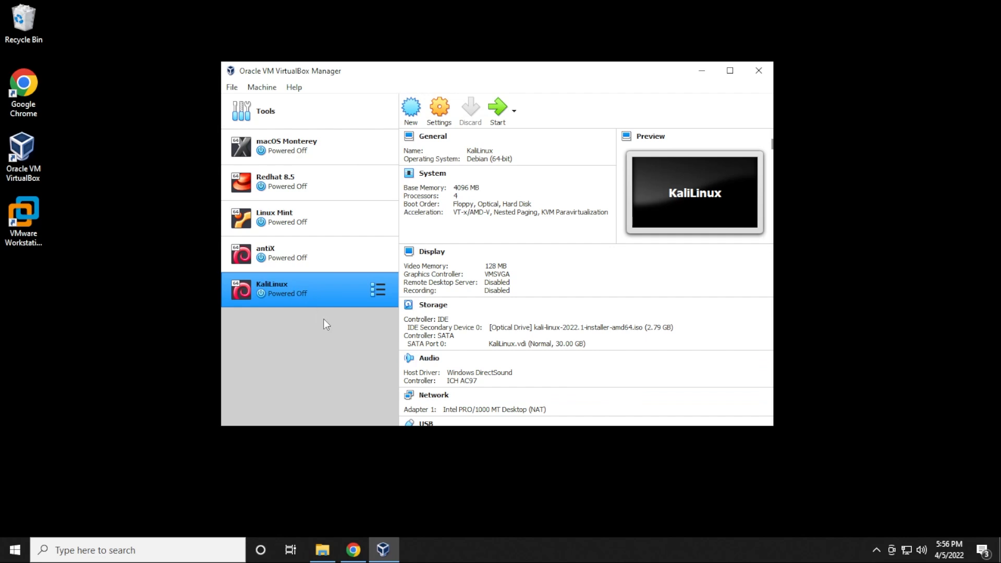
# Start the KaliLinux VM and choose Graphical install from the Kali boot menu
pyautogui.click(497, 118)
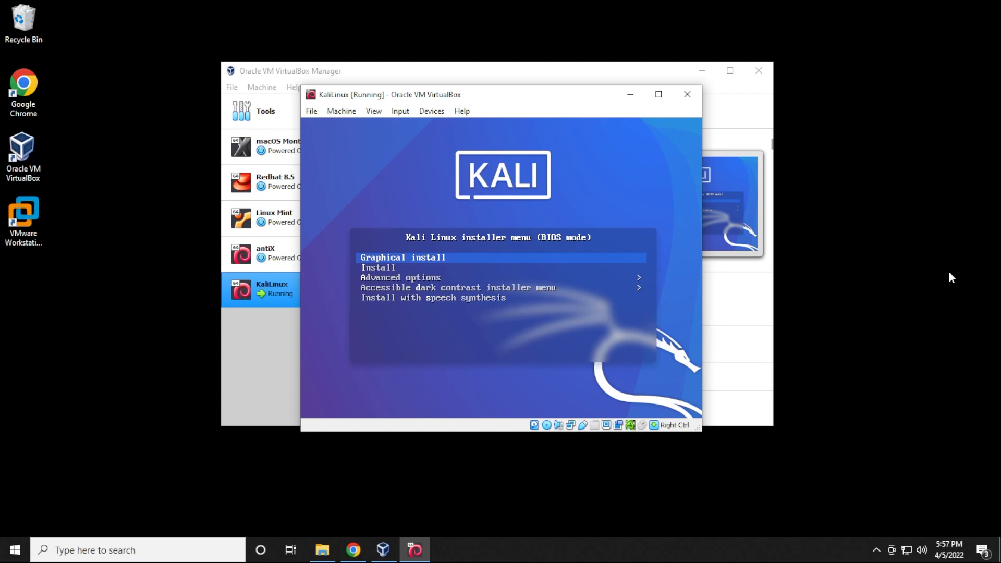
pyautogui.press('Down')
pyautogui.press('Down')
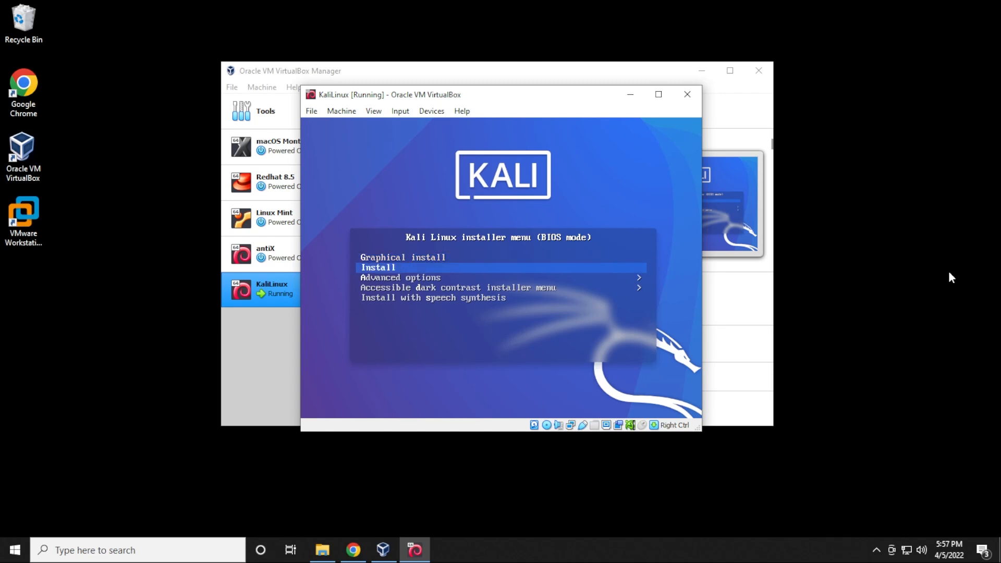
pyautogui.press('Up')
pyautogui.press('Up')
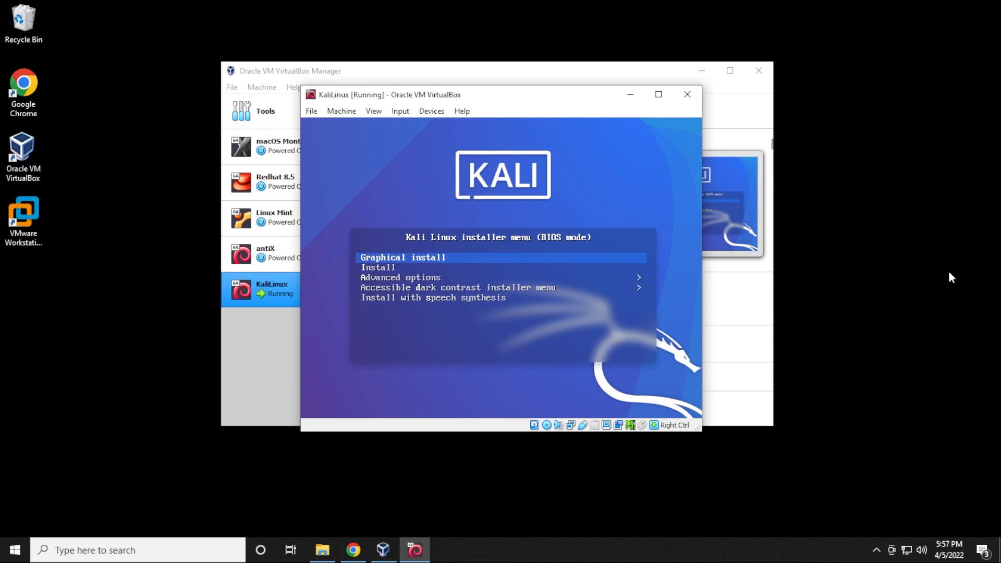
pyautogui.press('Return')
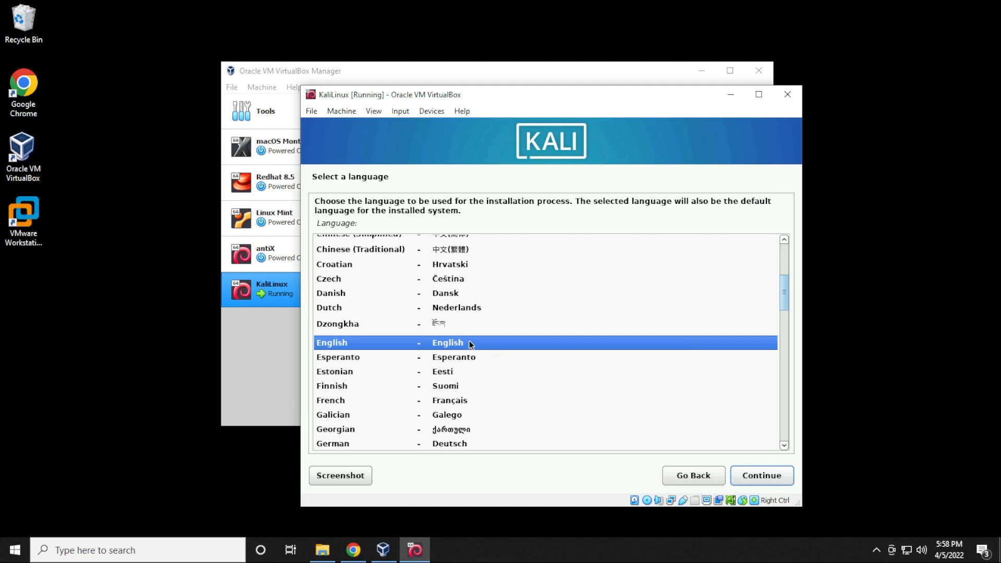
# Accept English, United States location and American English keyboard in the Kali installer
pyautogui.click(758, 477)
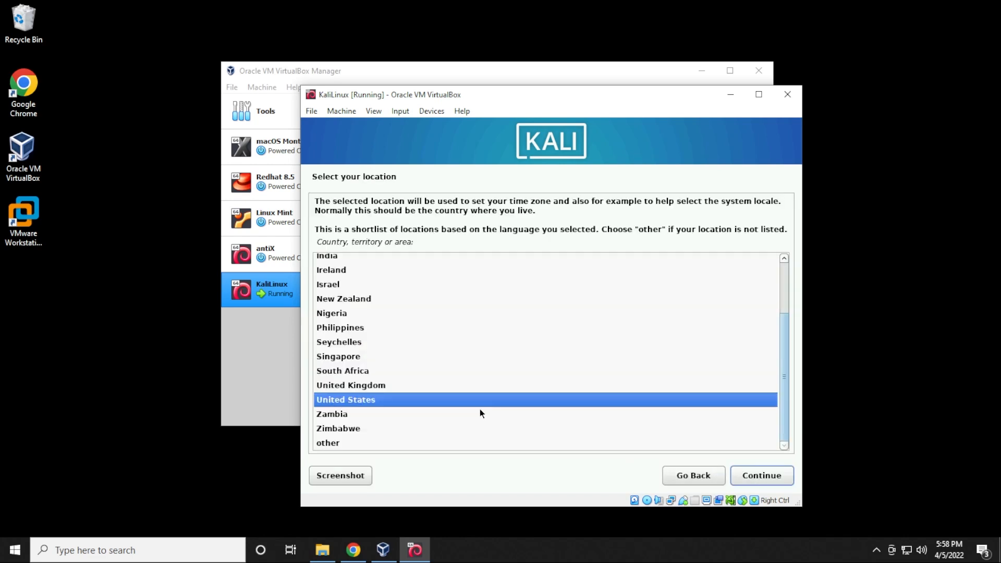
pyautogui.click(767, 481)
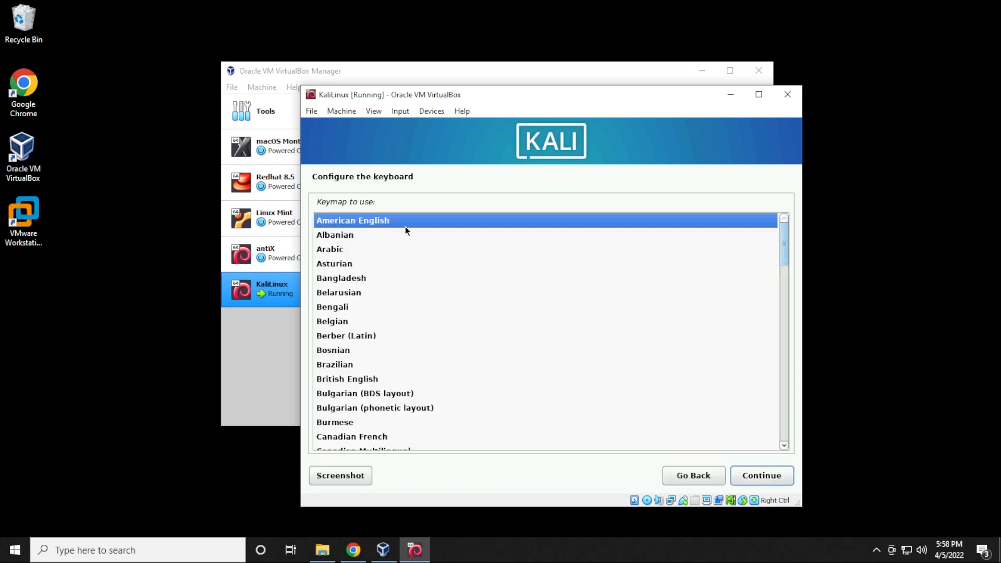
pyautogui.click(747, 477)
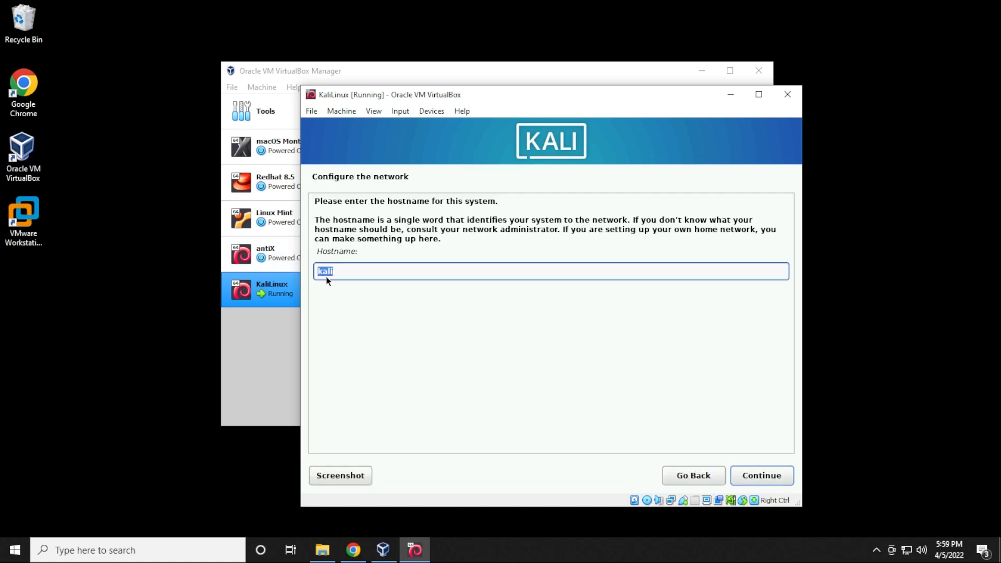
# Keep hostname kali with no domain, enter the user's full name, accept the username, set the password
pyautogui.click(756, 475)
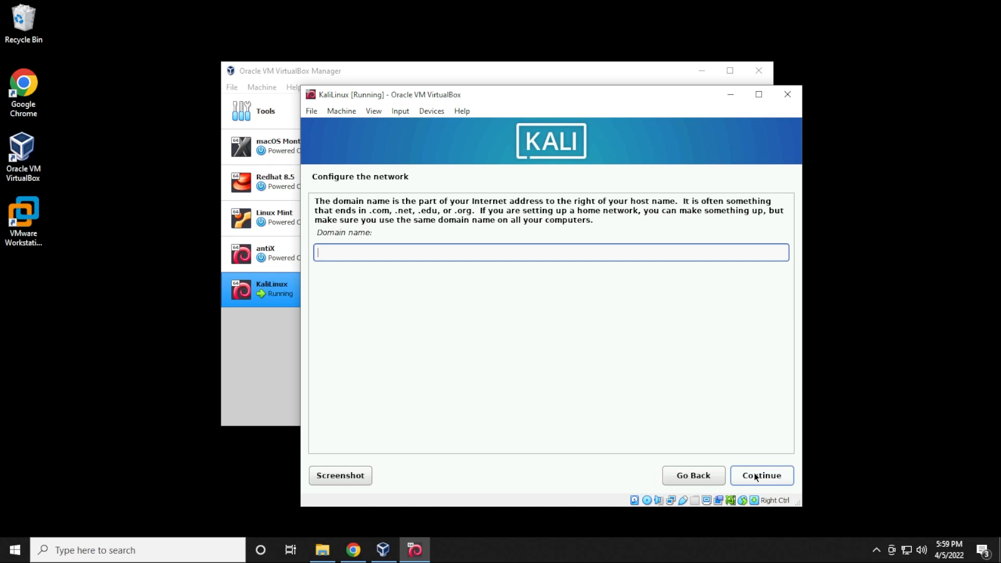
pyautogui.click(755, 475)
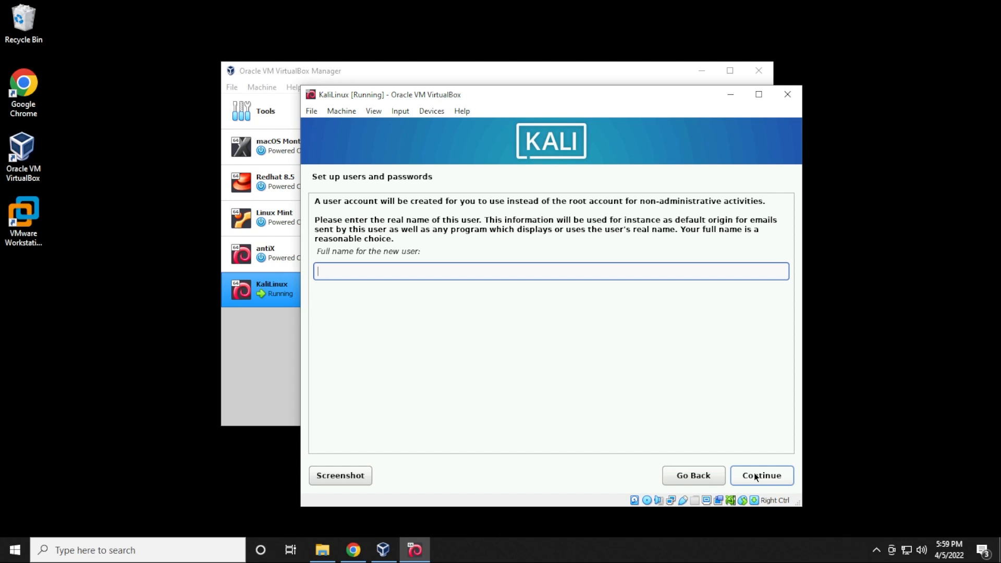
pyautogui.click(756, 477)
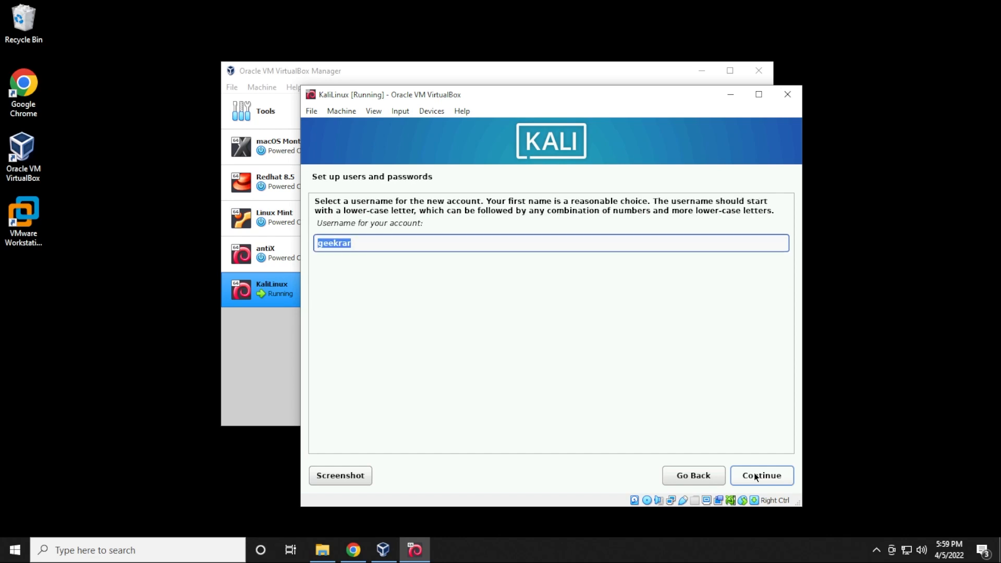
pyautogui.click(756, 476)
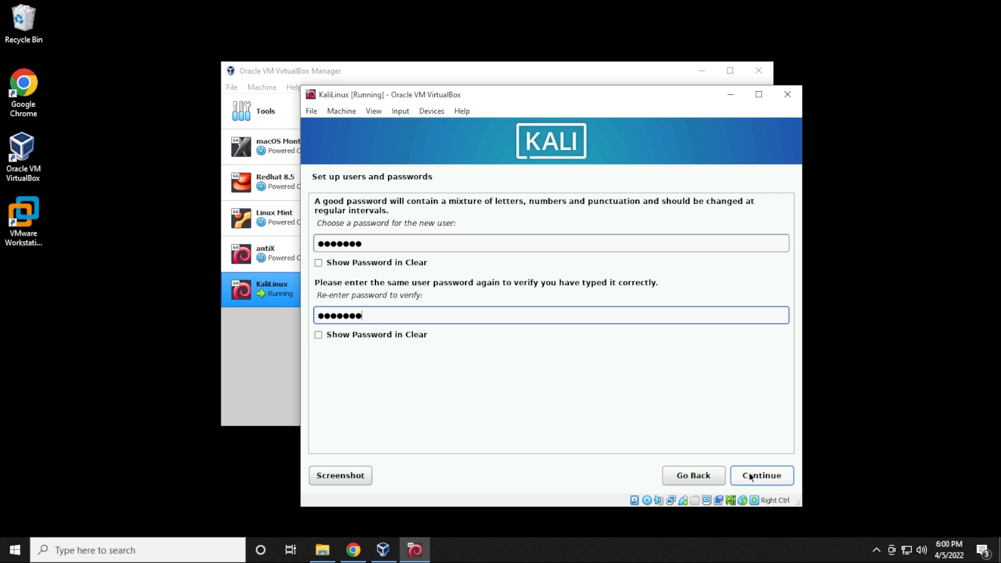
pyautogui.click(750, 476)
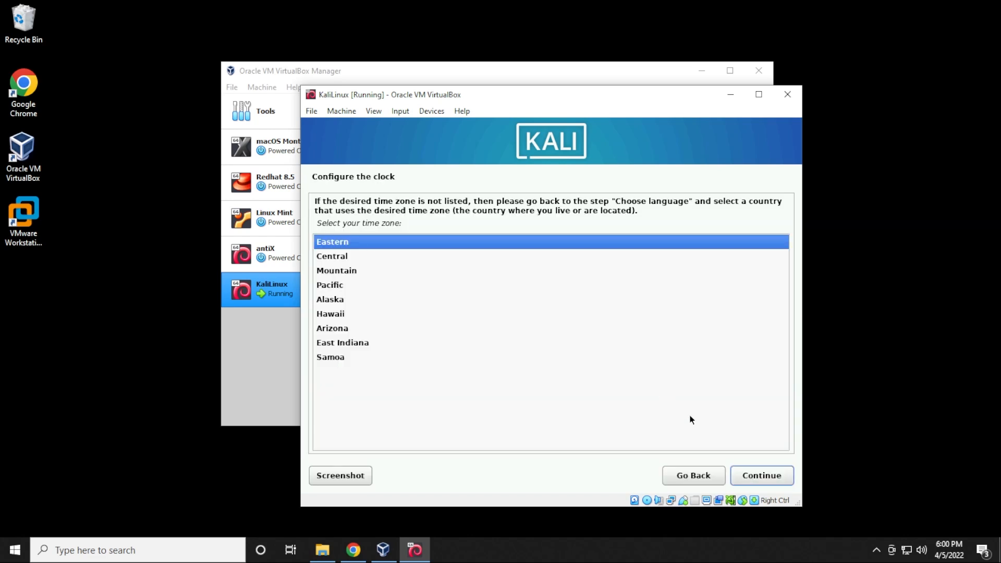
# Keep Eastern time and put all files in one partition on the 32.2 GB disk, writing changes
pyautogui.click(764, 480)
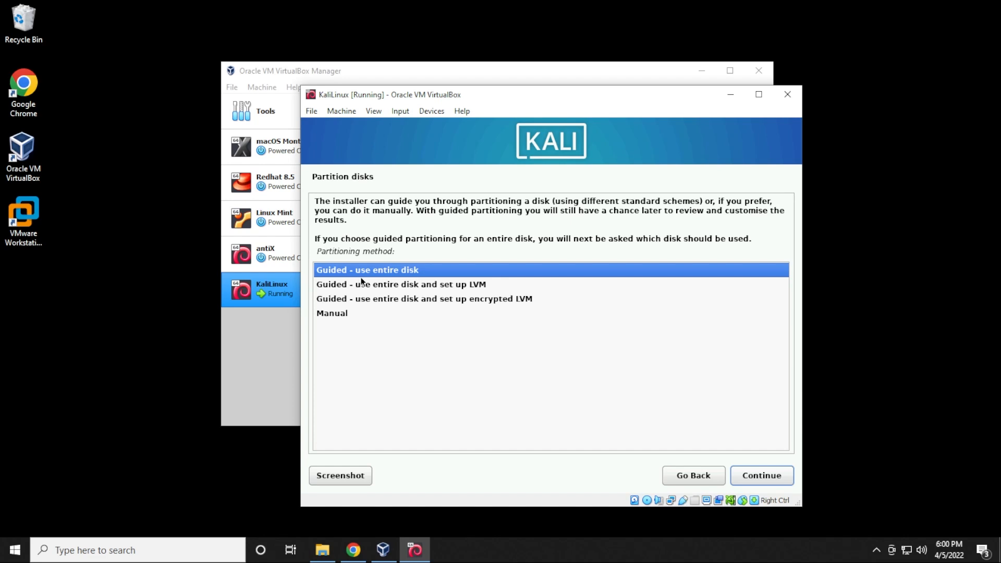
pyautogui.click(746, 474)
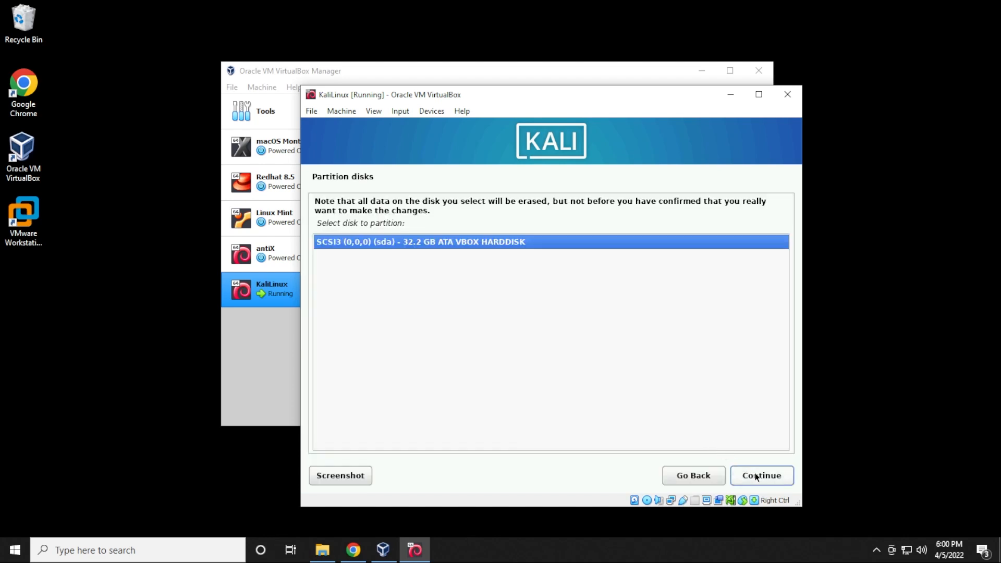
pyautogui.click(757, 477)
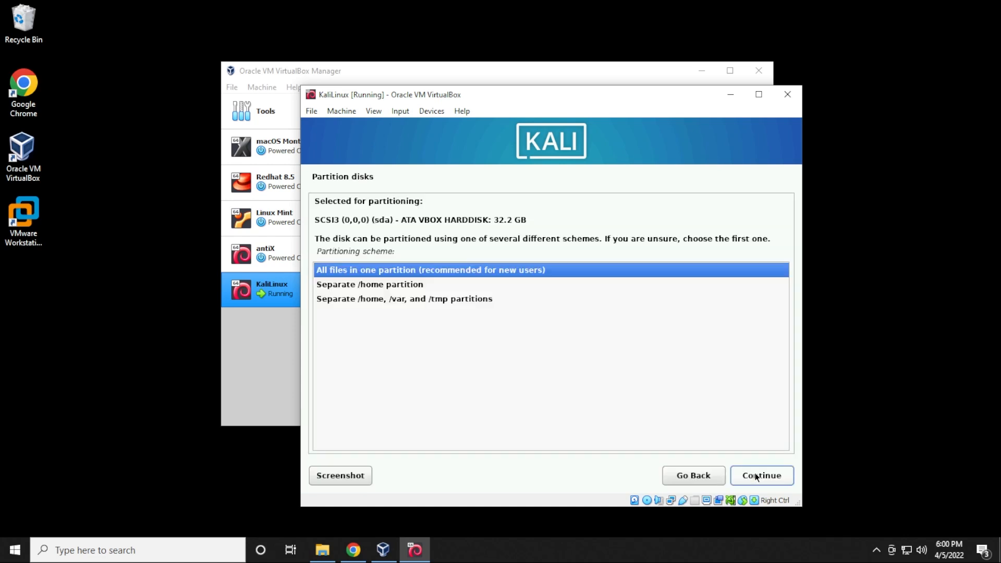
pyautogui.click(757, 477)
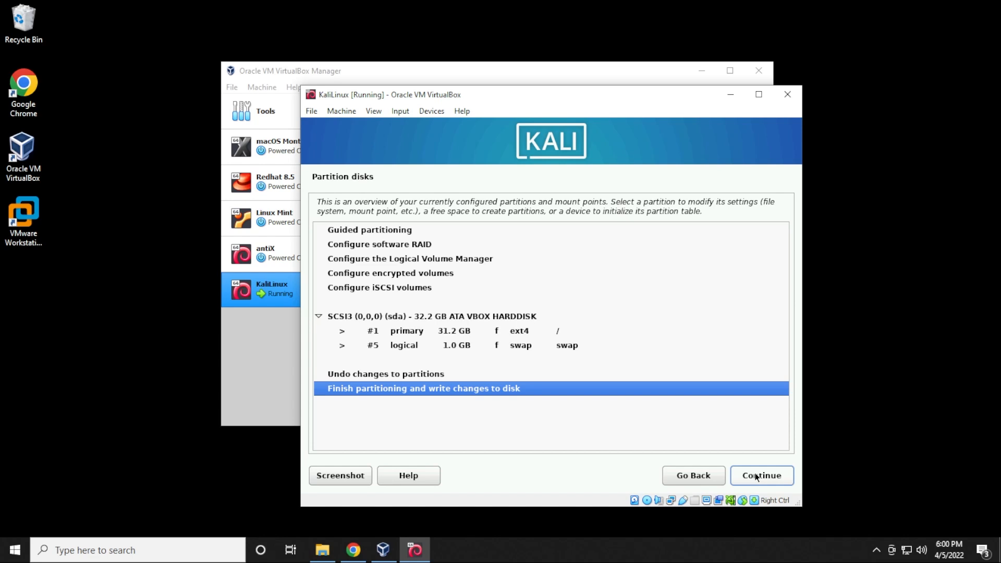
pyautogui.click(757, 477)
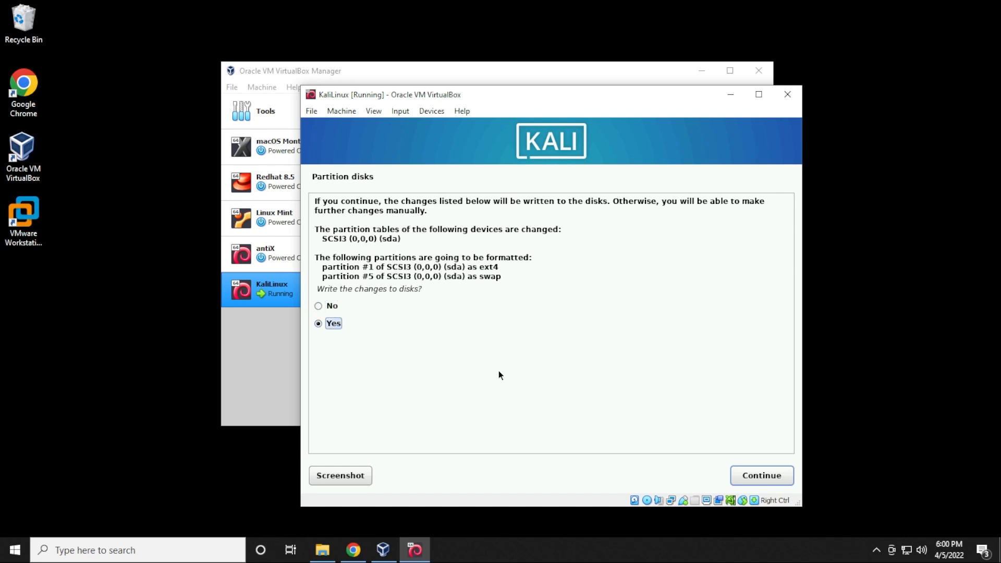
pyautogui.click(753, 476)
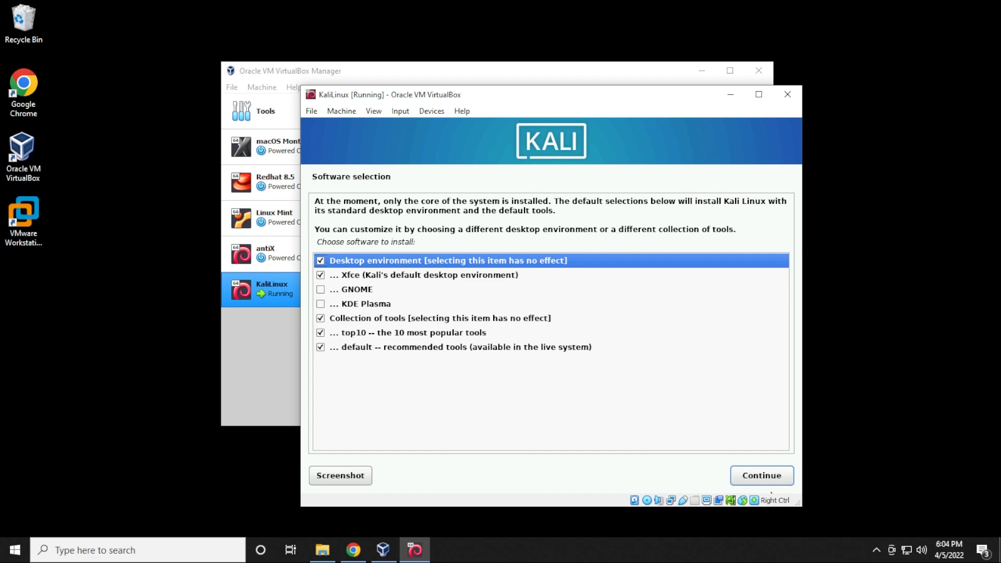
# Keep the default Xfce desktop and tool collections, install GRUB on /dev/sda, and reboot into Kali
pyautogui.click(763, 475)
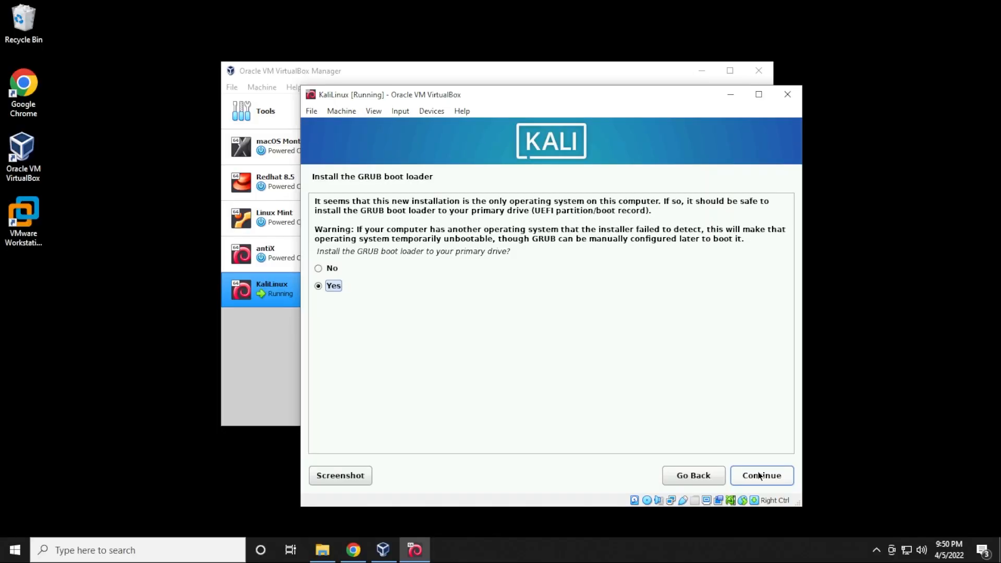
pyautogui.click(760, 475)
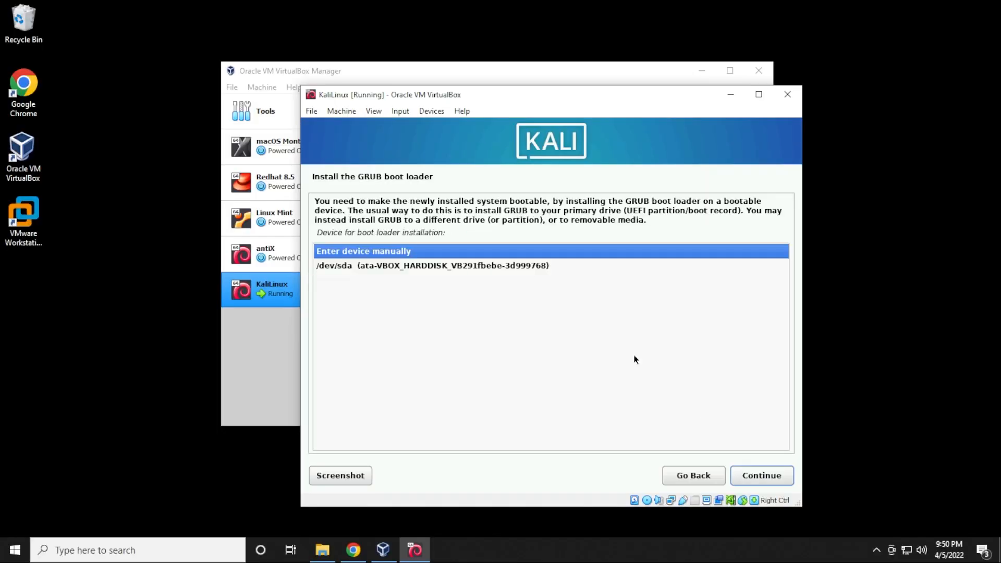
pyautogui.click(452, 266)
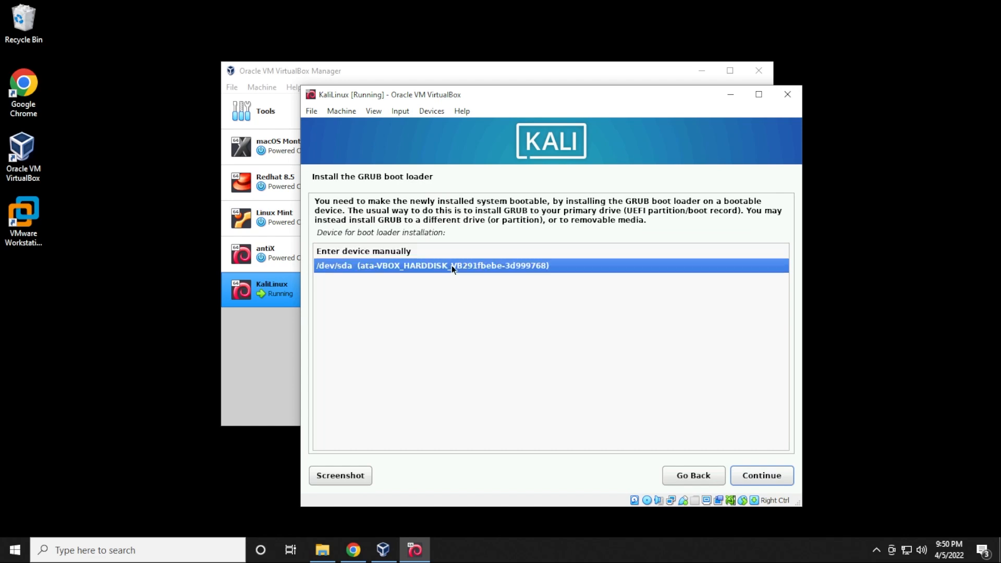
pyautogui.click(757, 477)
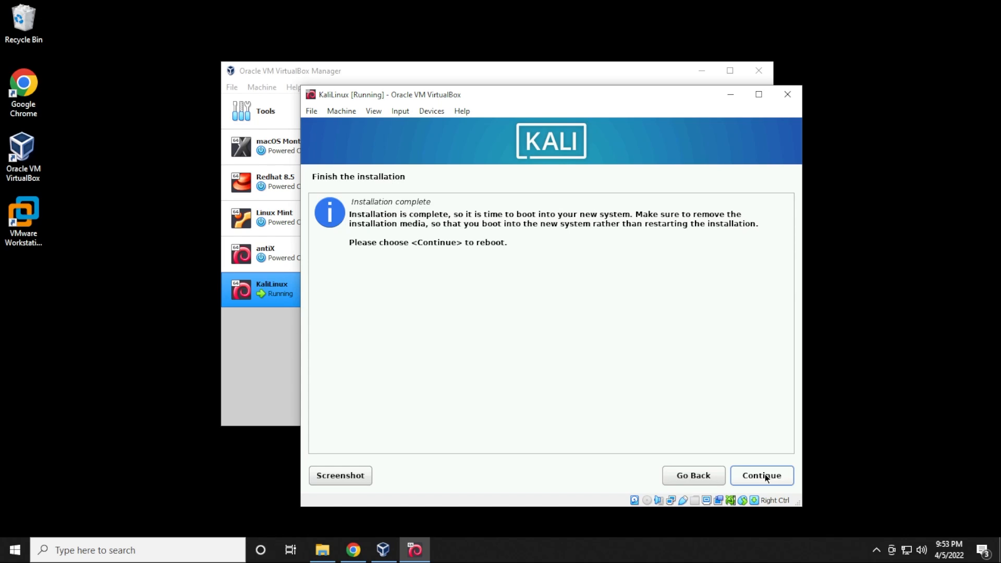
pyautogui.click(762, 475)
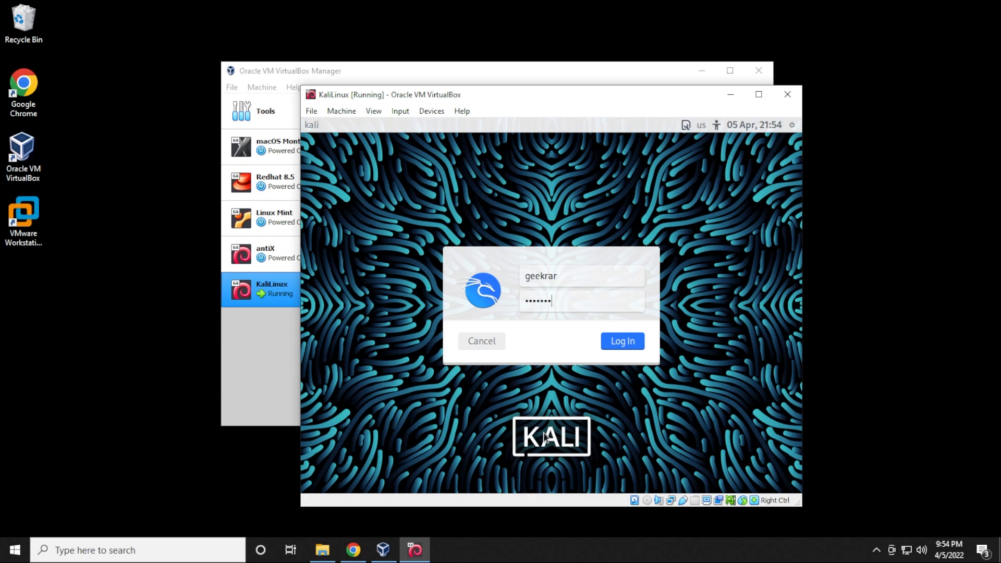
# Log in to Kali, browse the applications menu categories, then close the menu back to the Xfce desktop
pyautogui.press('Return')
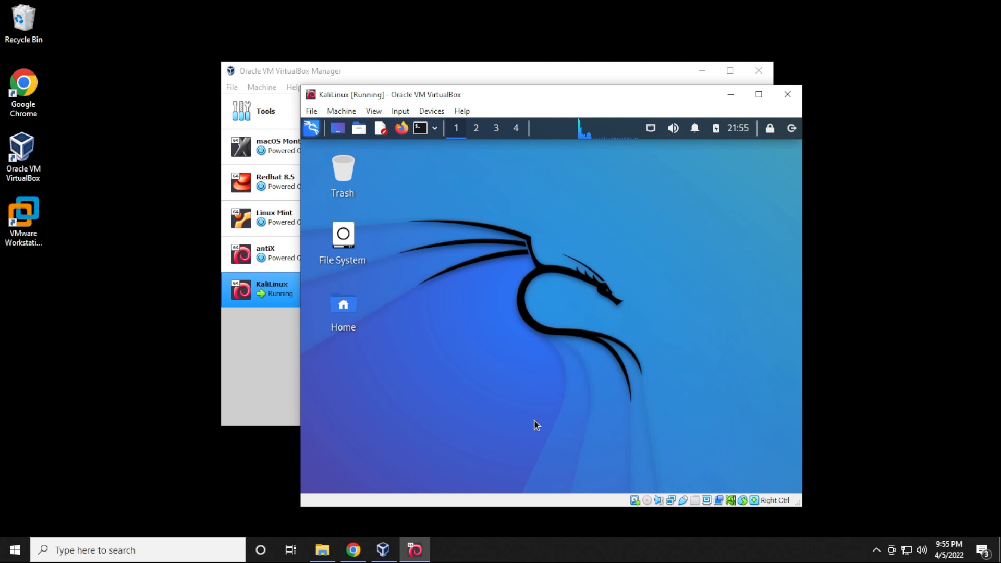
pyautogui.click(312, 133)
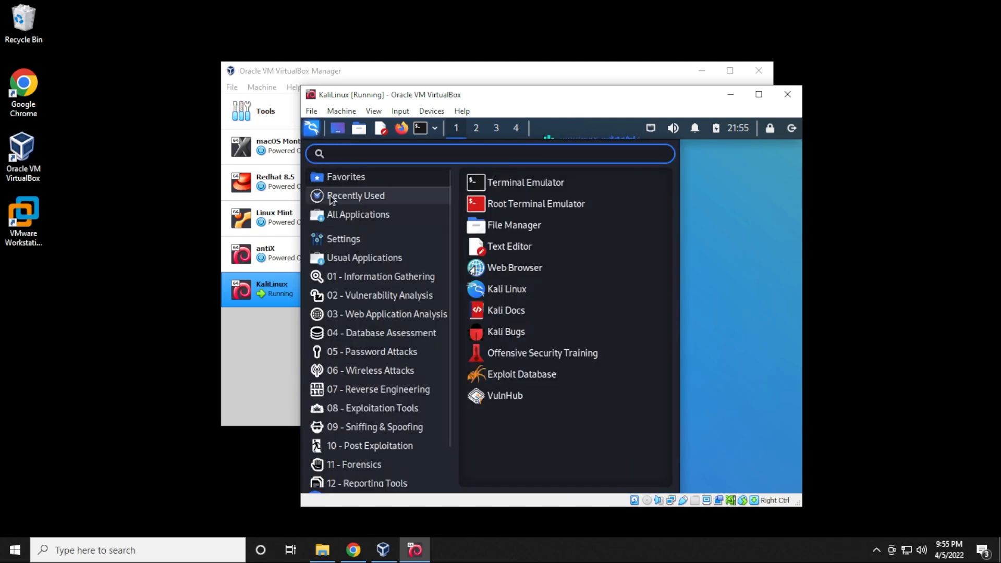
pyautogui.moveTo(340, 296)
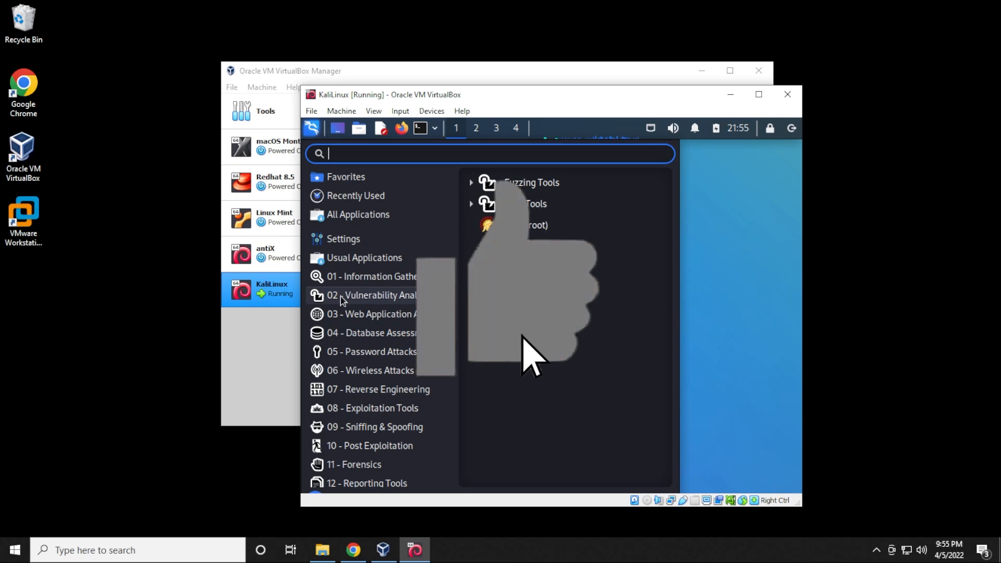
pyautogui.click(728, 230)
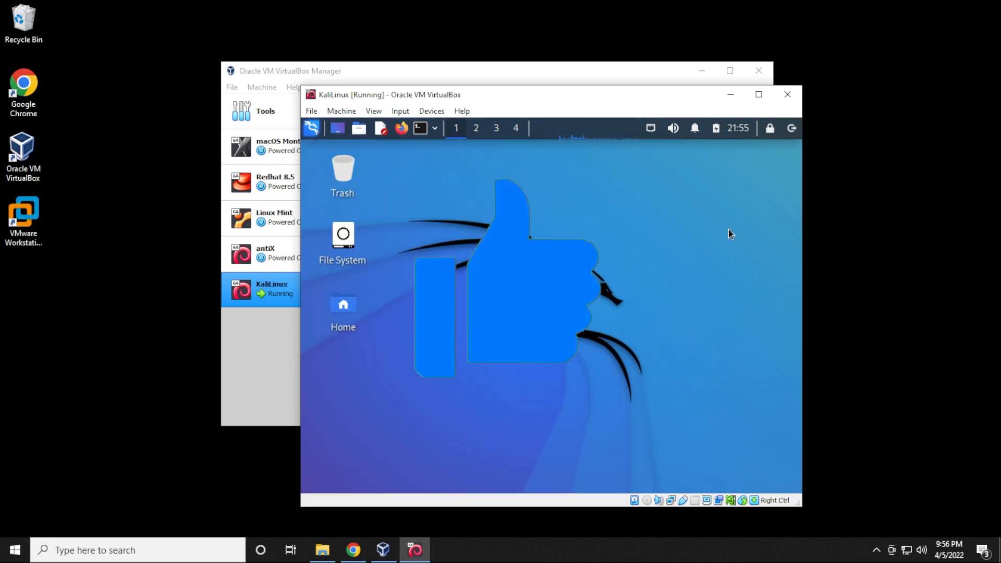